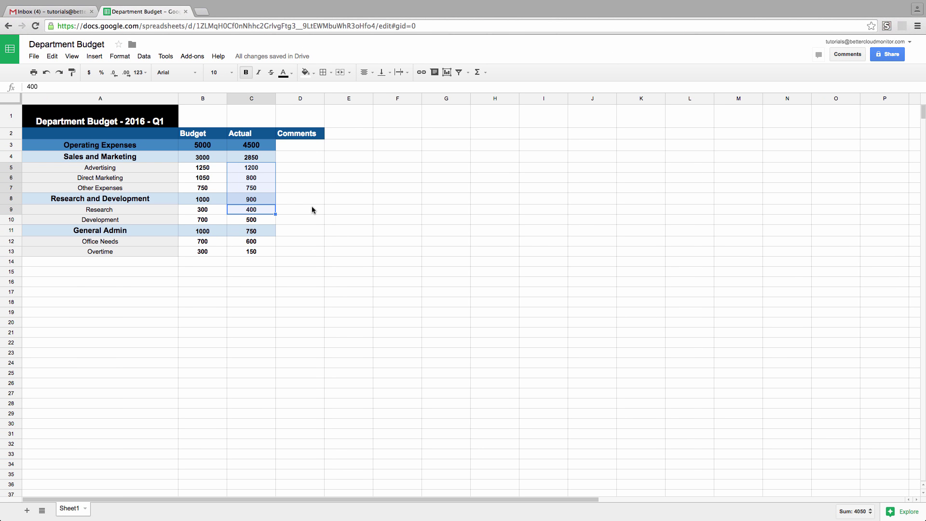
Step: Select the Budget and Actual figures B3:C13 and open the Conditional format rules sidebar
left_click(312, 210)
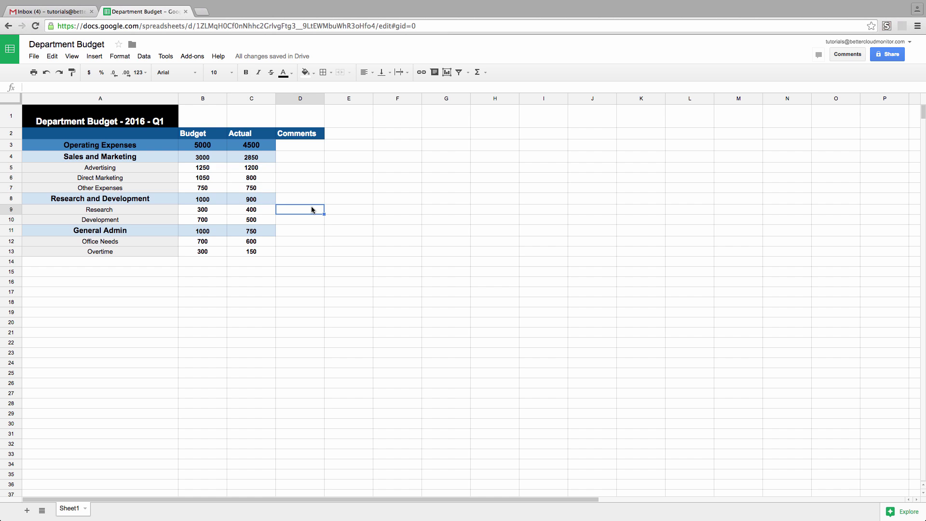
left_click(197, 148)
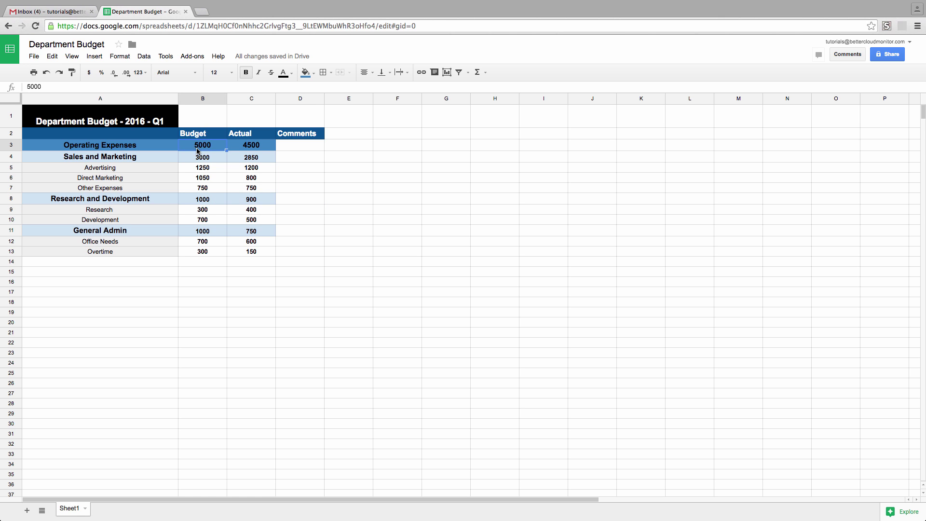
left_click(252, 251, "shift")
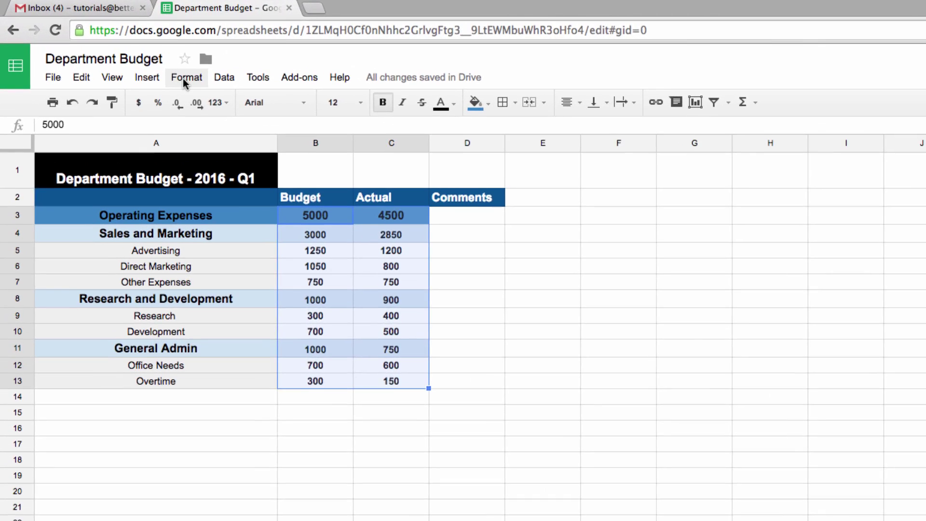
left_click(120, 55)
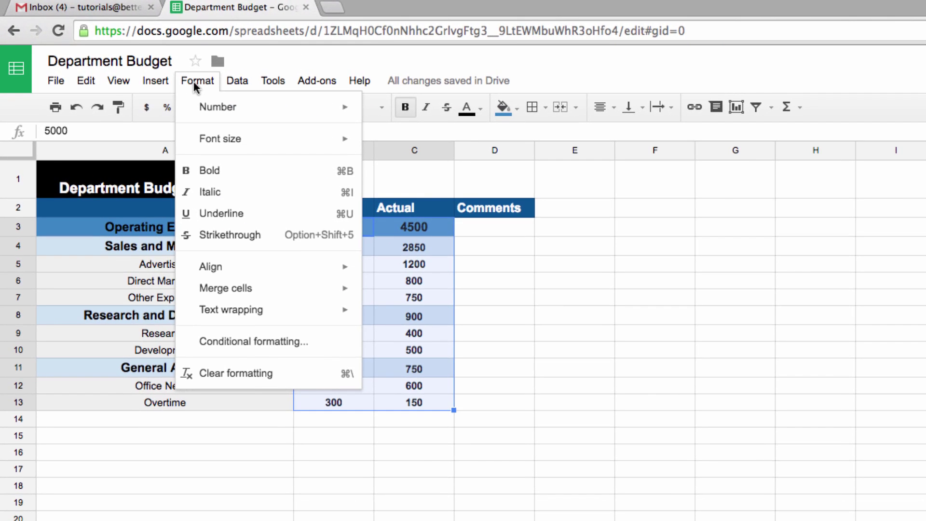
left_click(245, 341)
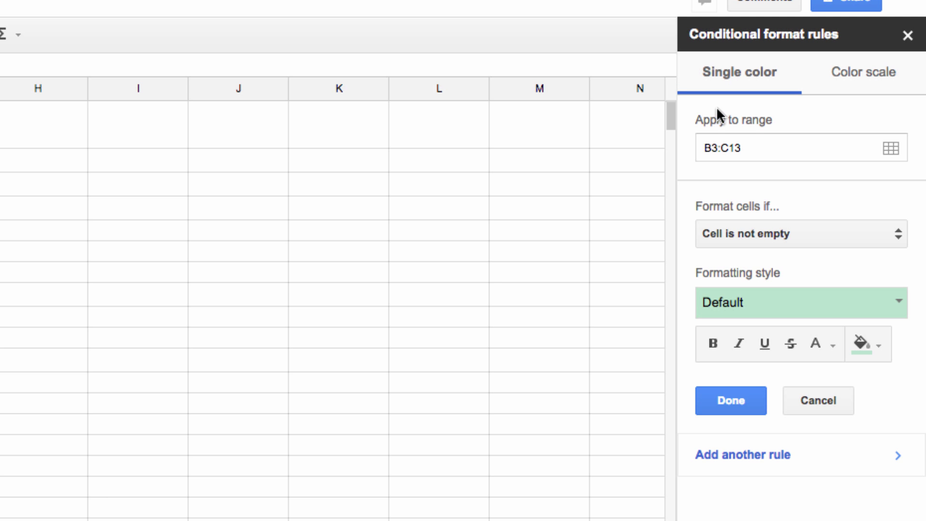
Step: Make the rule a color scale: white minpoint, dark red maxpoint, Percent 50 midpoint
left_click(877, 76)
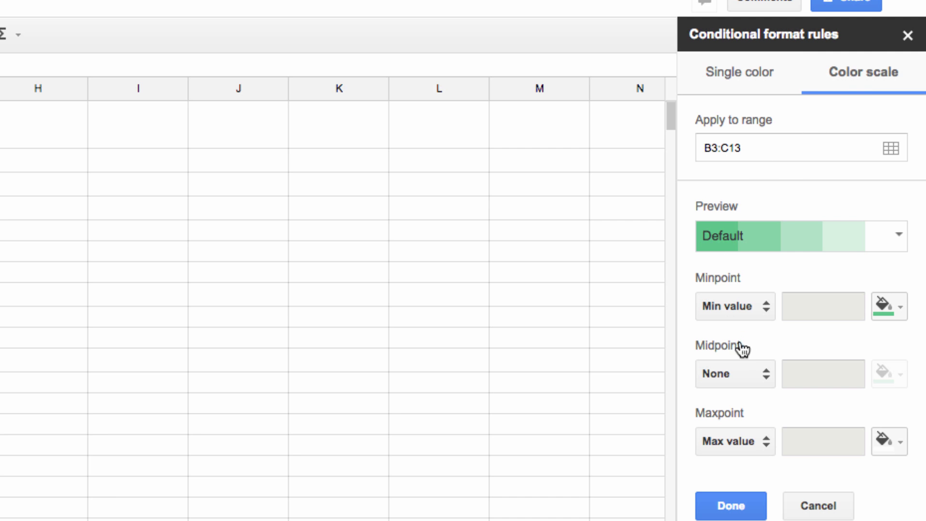
left_click(889, 305)
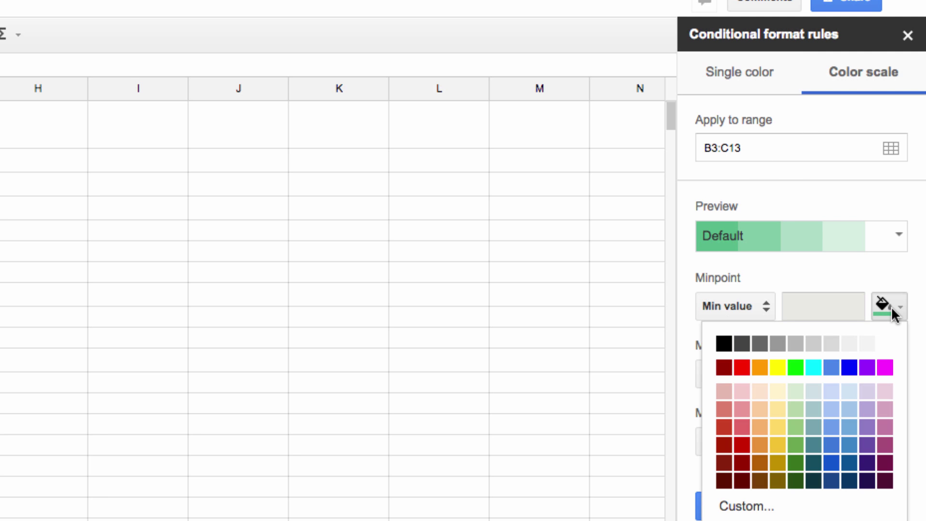
left_click(885, 343)
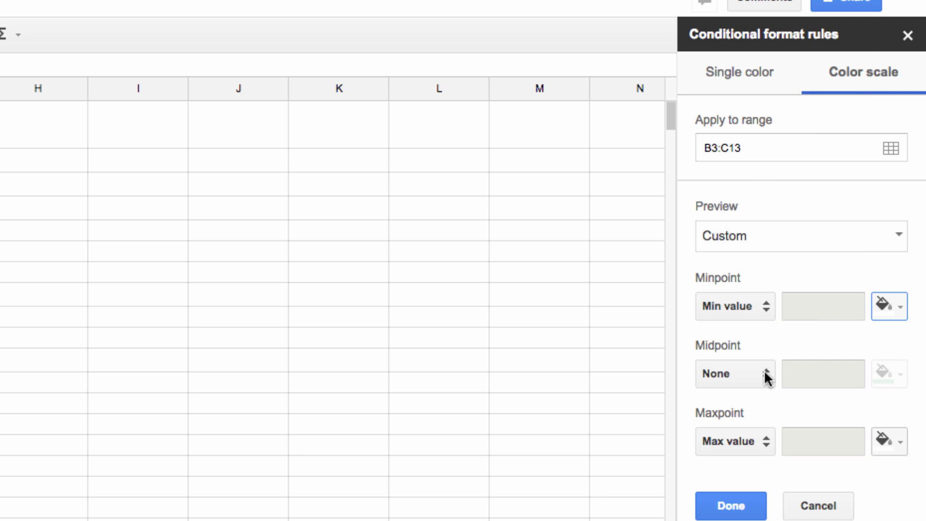
left_click(884, 441)
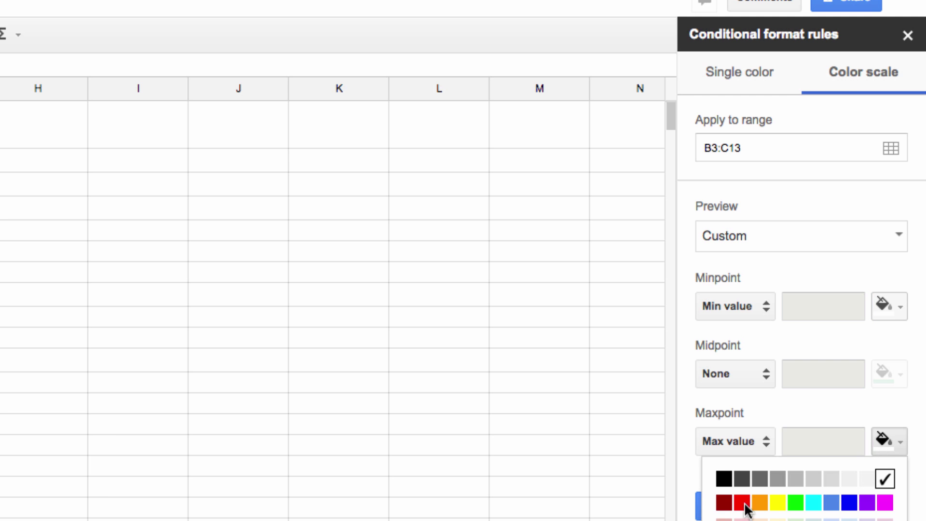
left_click(724, 502)
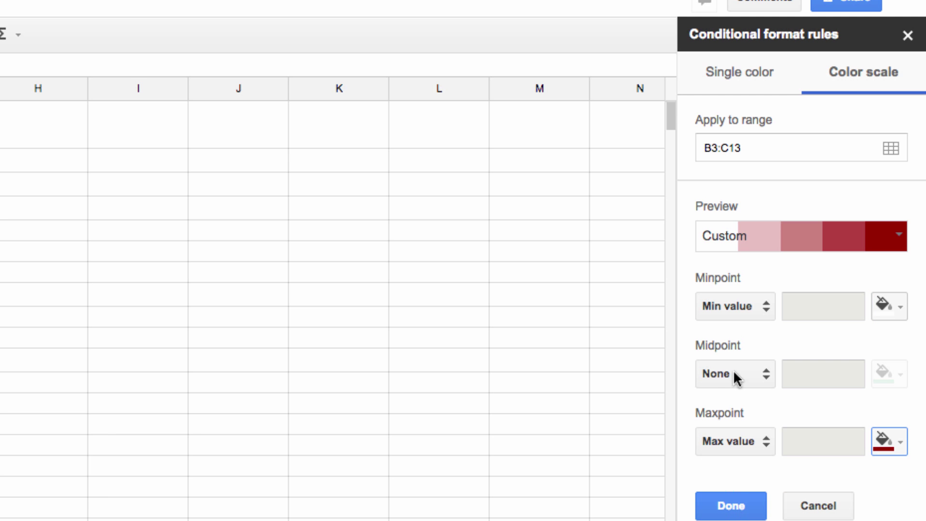
left_click(763, 379)
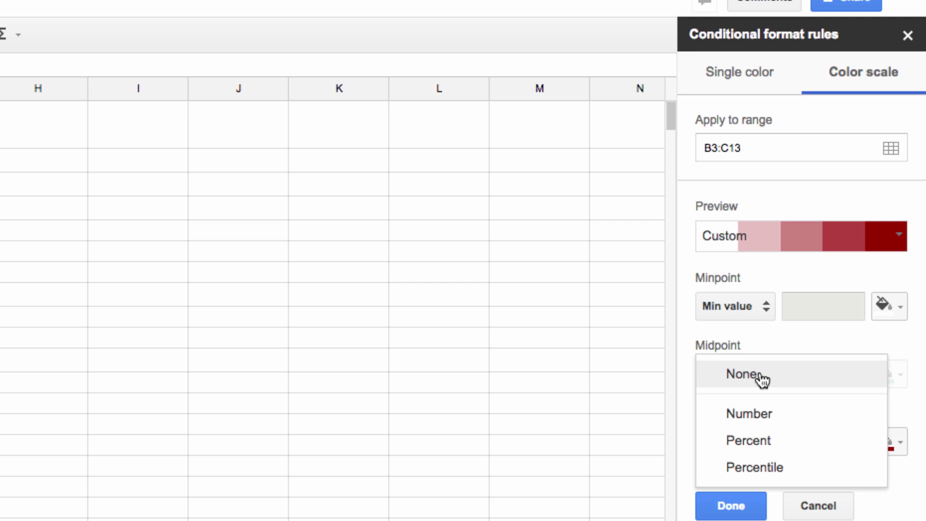
left_click(783, 440)
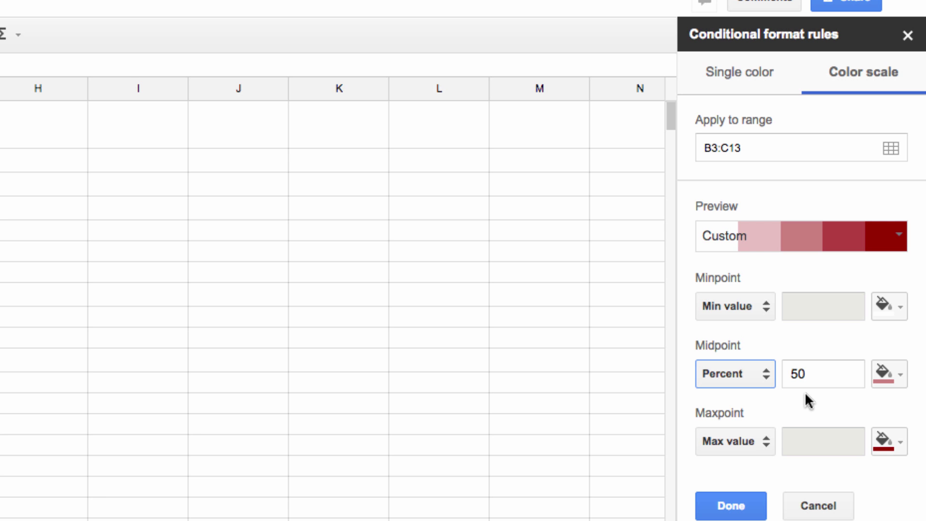
Step: Apply the white-to-dark-red color scale to B3:C13 and deselect to view the heat map
left_click(748, 503)
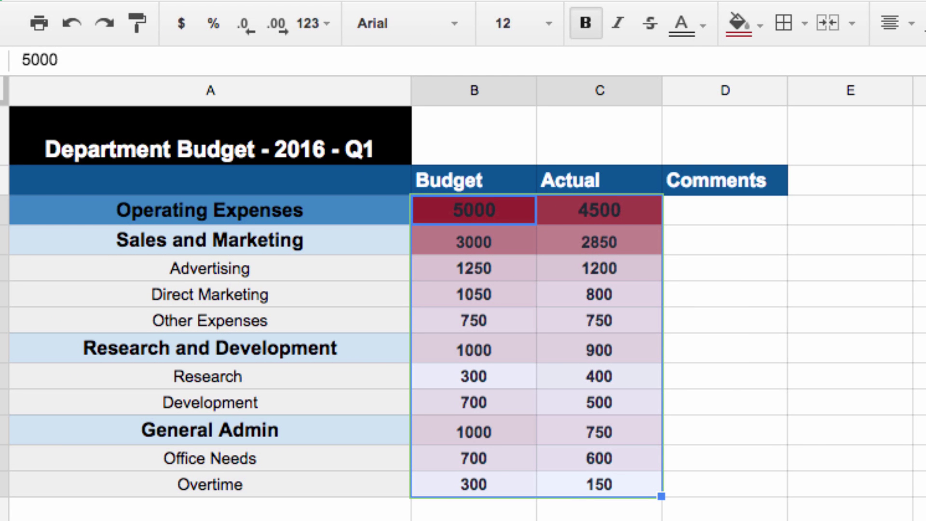
left_click(689, 482)
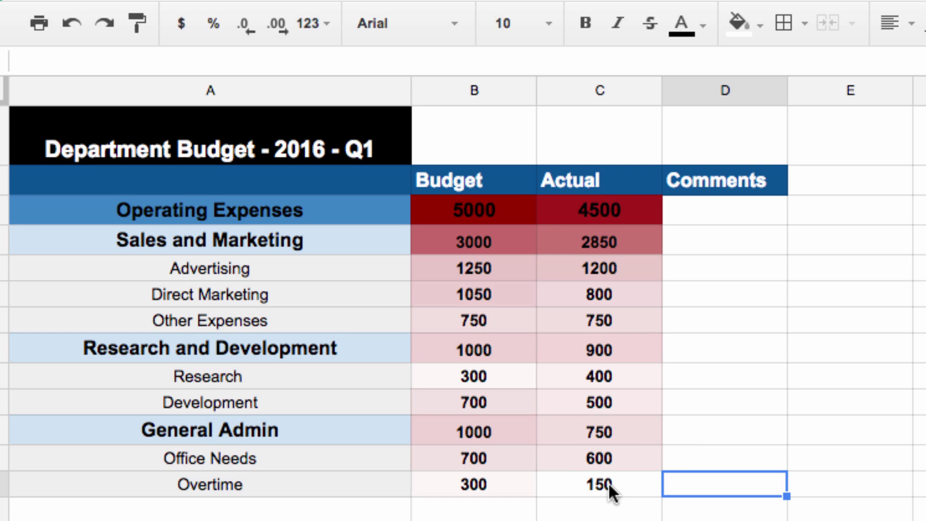
left_click(186, 146)
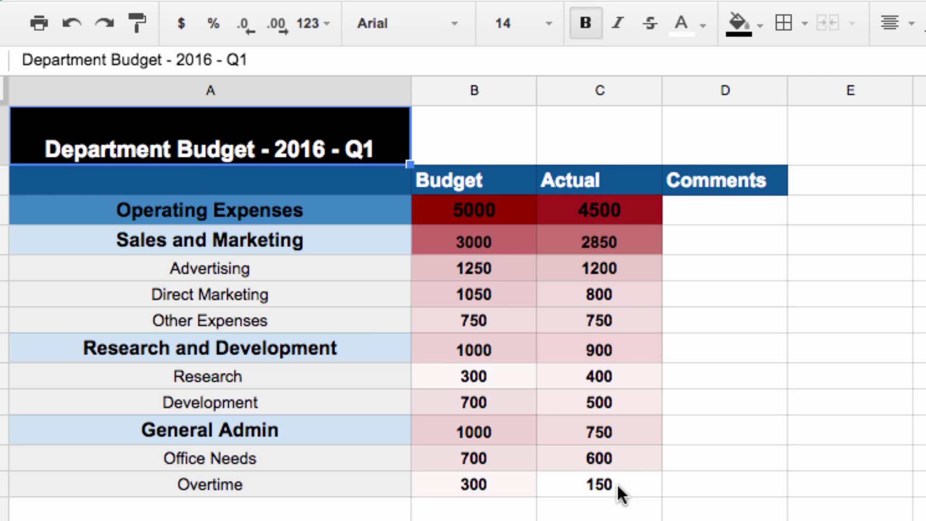
Step: Select A1:C13 and bring up Protected sheets and ranges
left_click(702, 520)
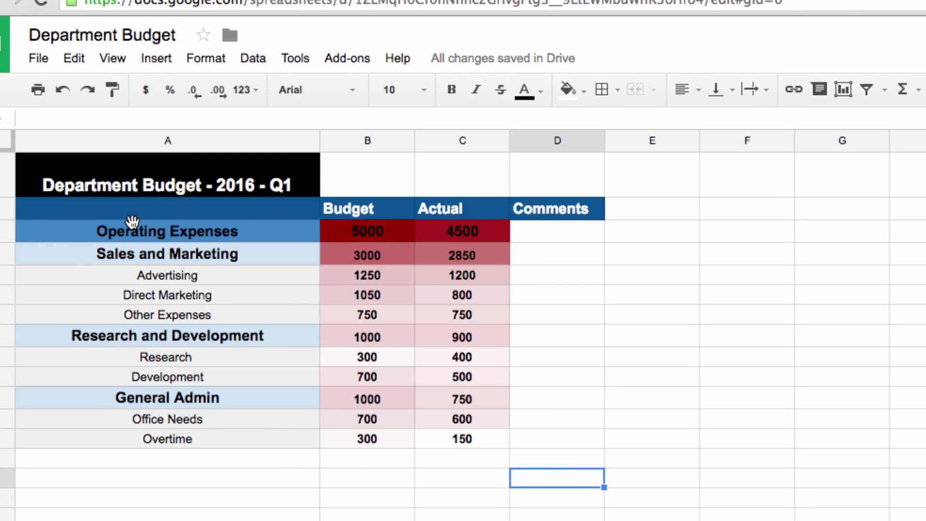
left_click(133, 192)
left_click(477, 438, "shift")
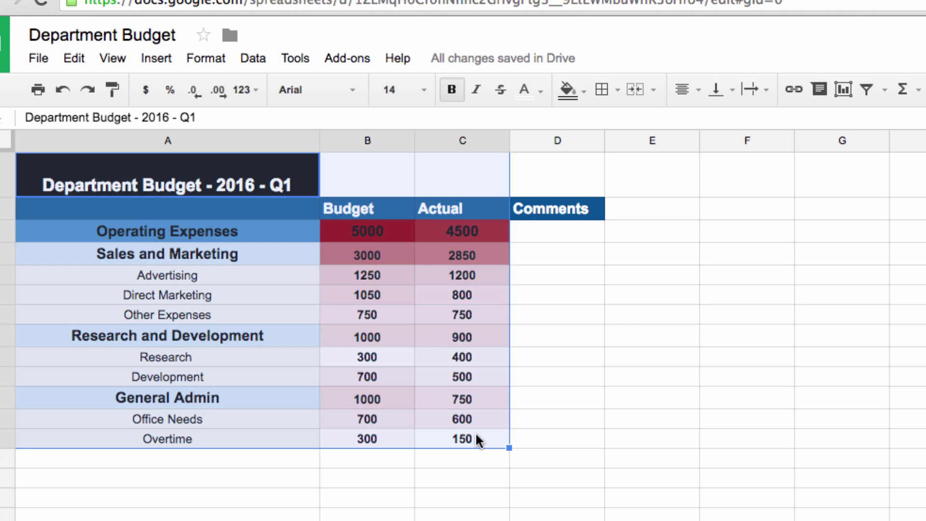
left_click(253, 58)
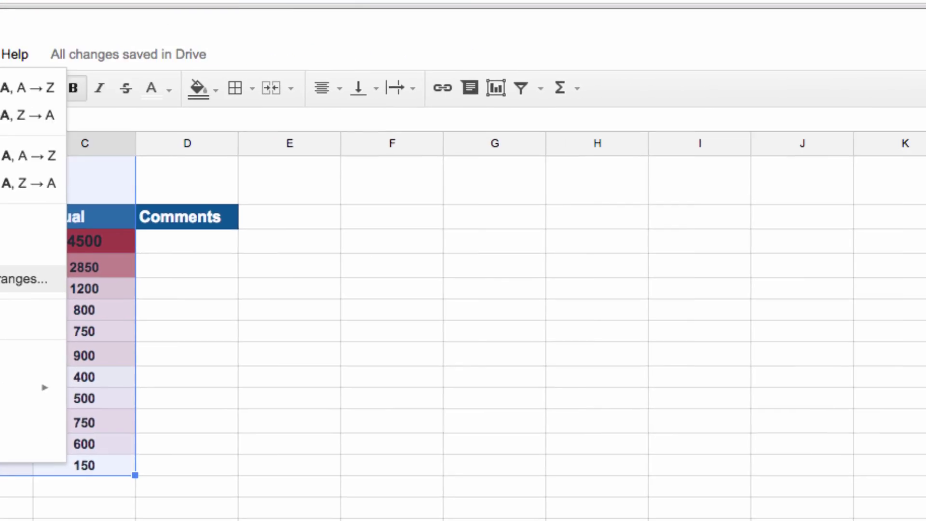
left_click(342, 268)
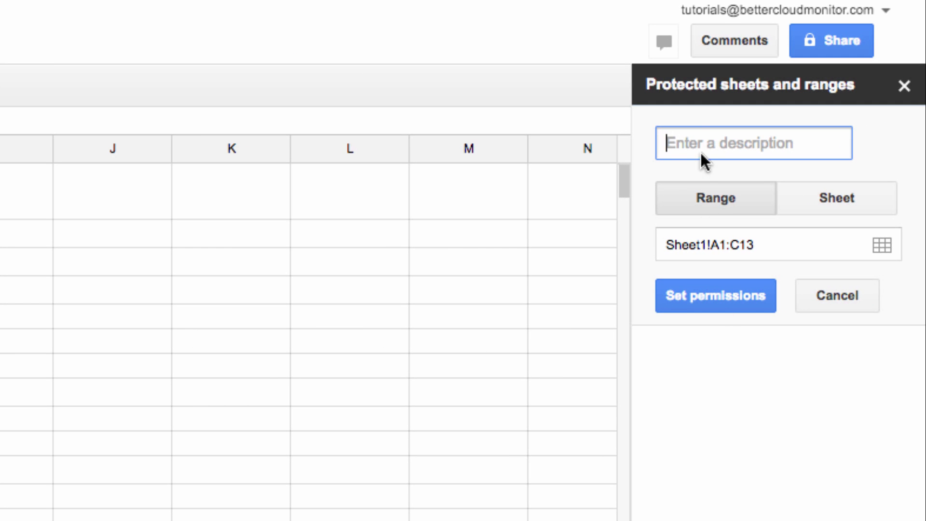
Step: Describe the protected range as Q1Budget and restrict editing to only you
type("Q")
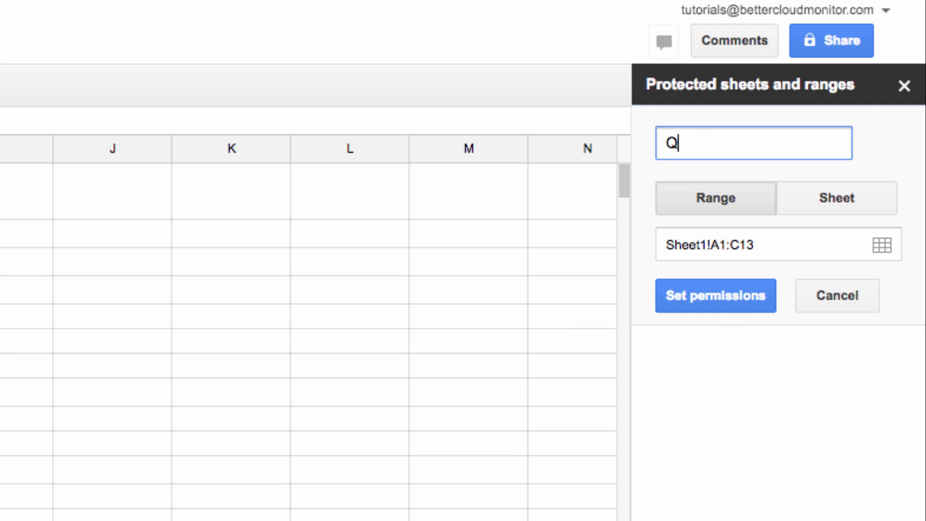
type("1Budget")
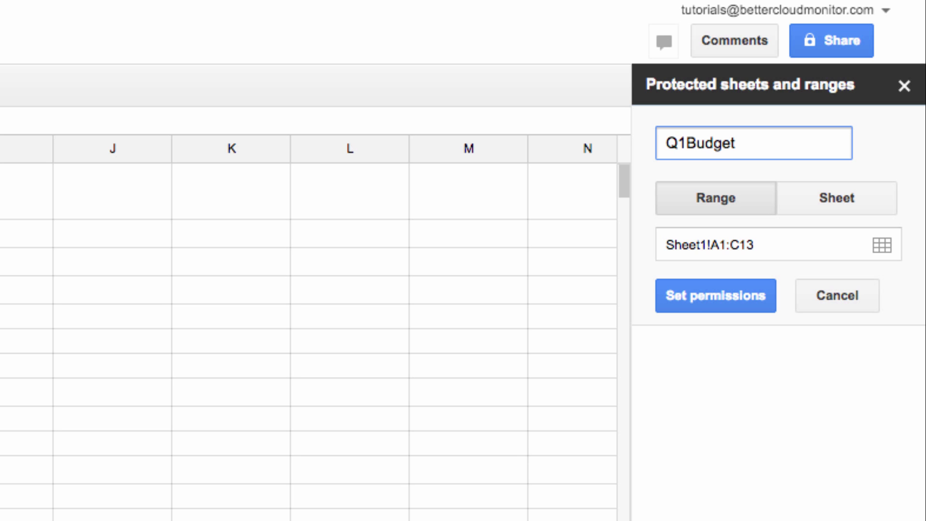
left_click(690, 292)
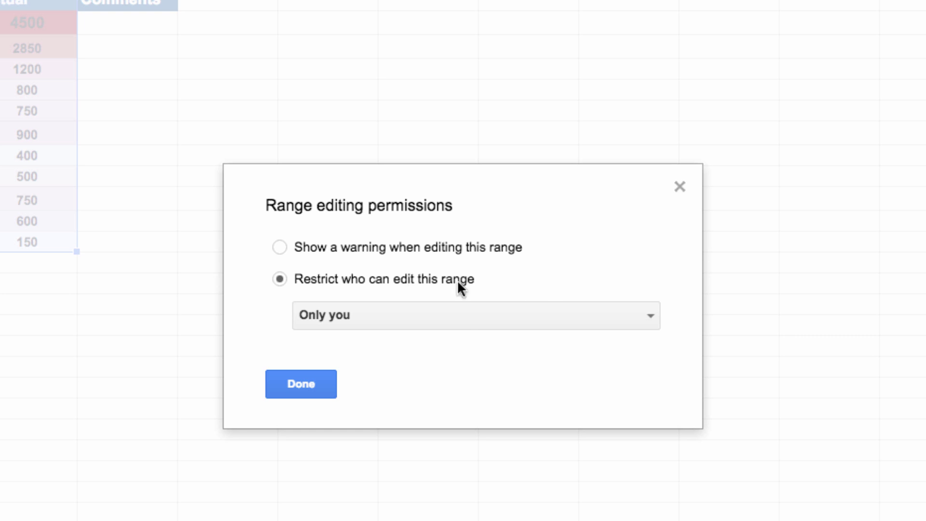
left_click(461, 309)
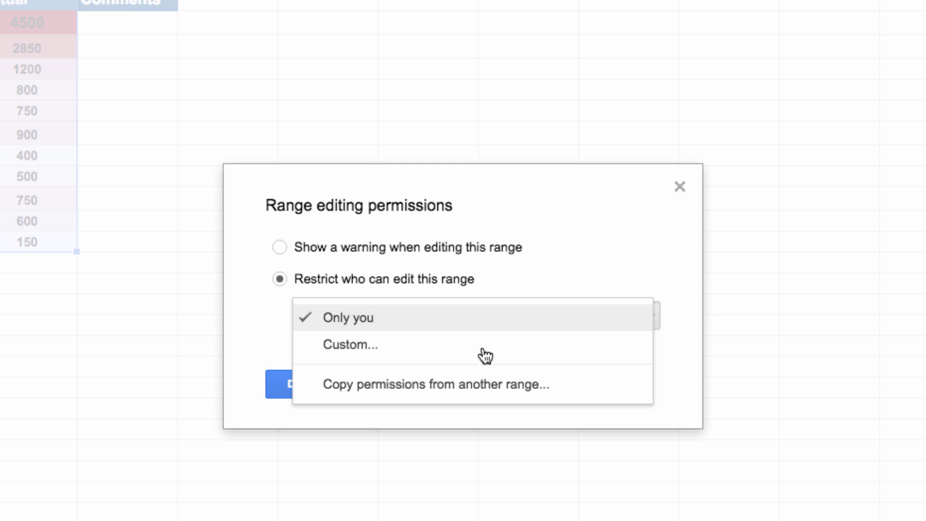
left_click(480, 323)
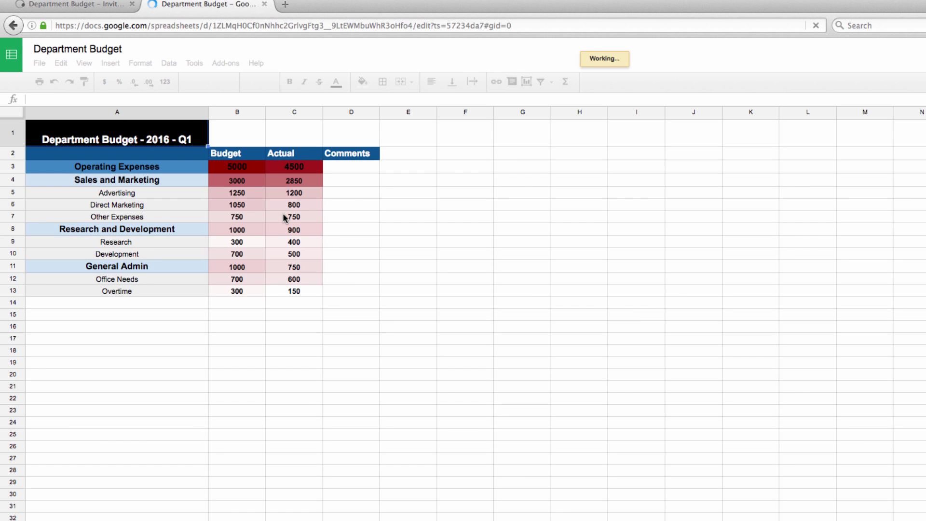
left_click(292, 218)
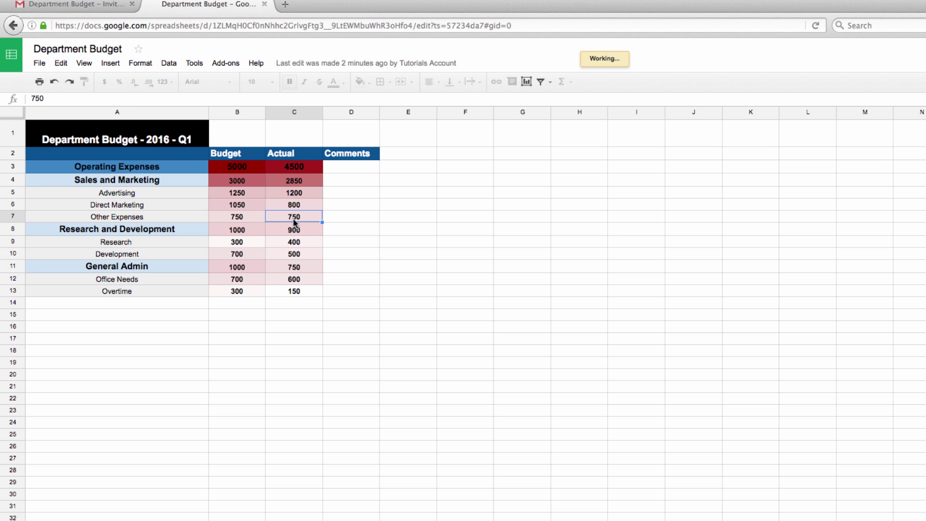
left_click(117, 100)
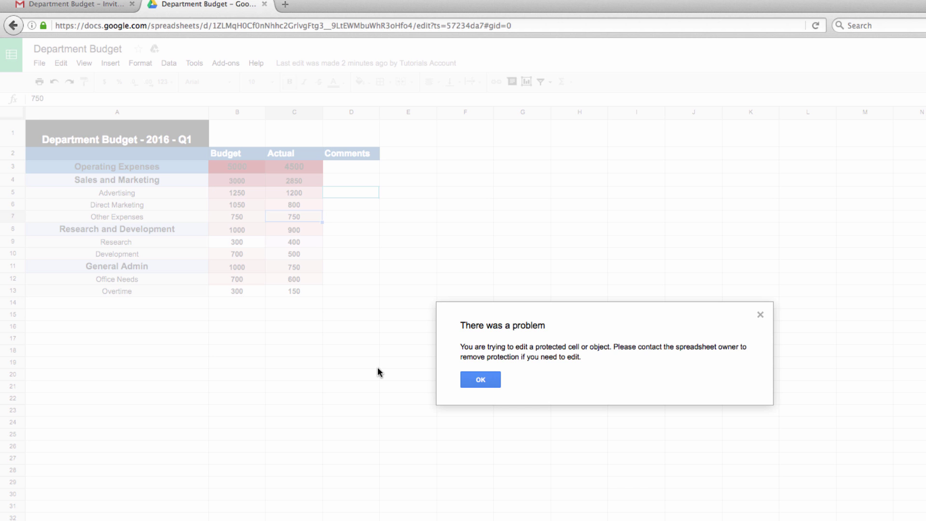
left_click(486, 381)
Step: Enter 'You can still comment here' in the Comments cell D5 for Advertising
left_click(343, 193)
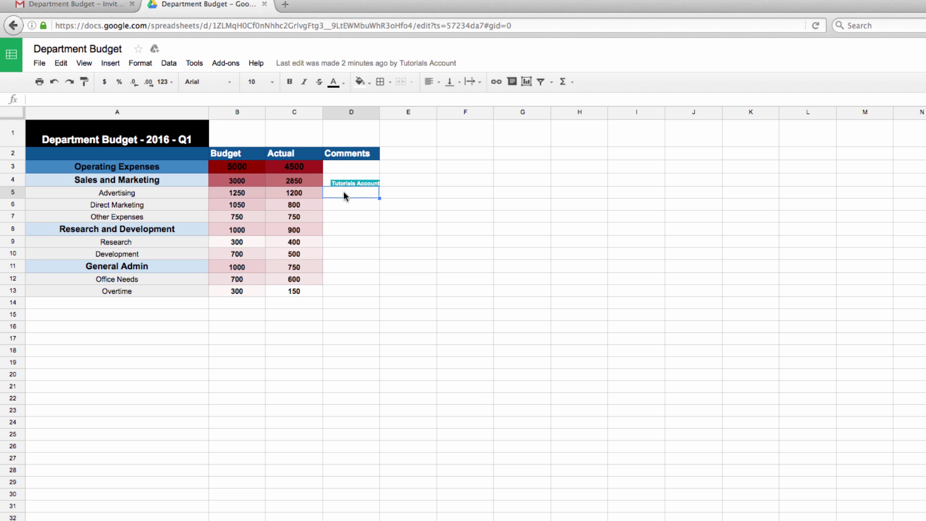
type("You can stil")
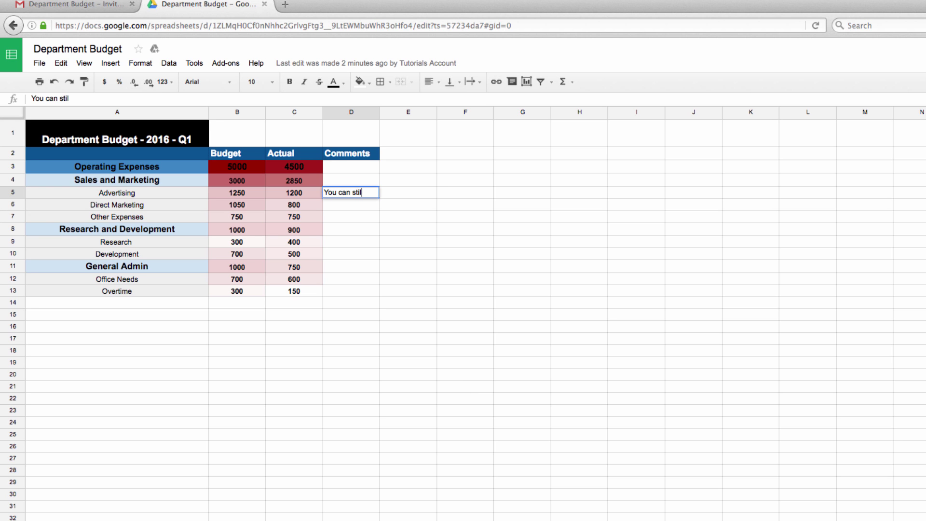
type("l comment here")
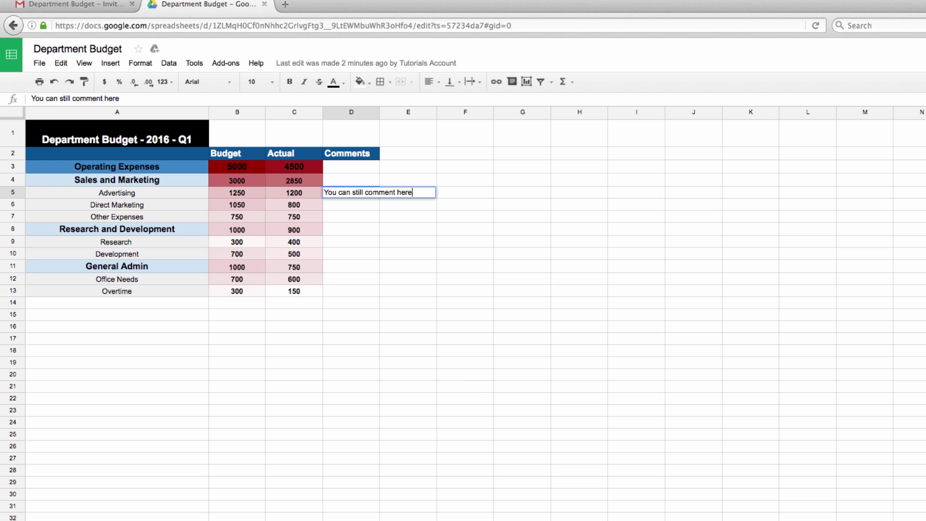
key("Return")
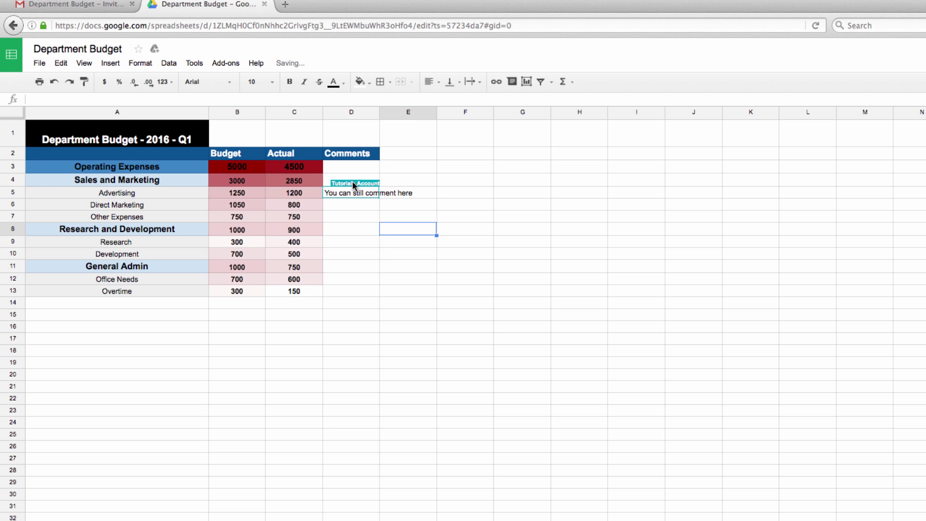